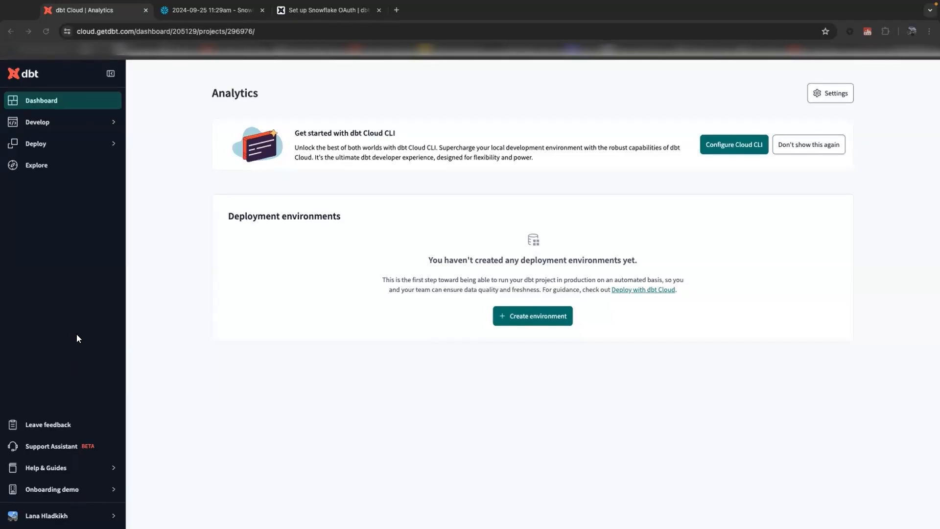
# Step: Start a new Snowflake connection from the Connections section of the account settings
pyautogui.click(77, 490)
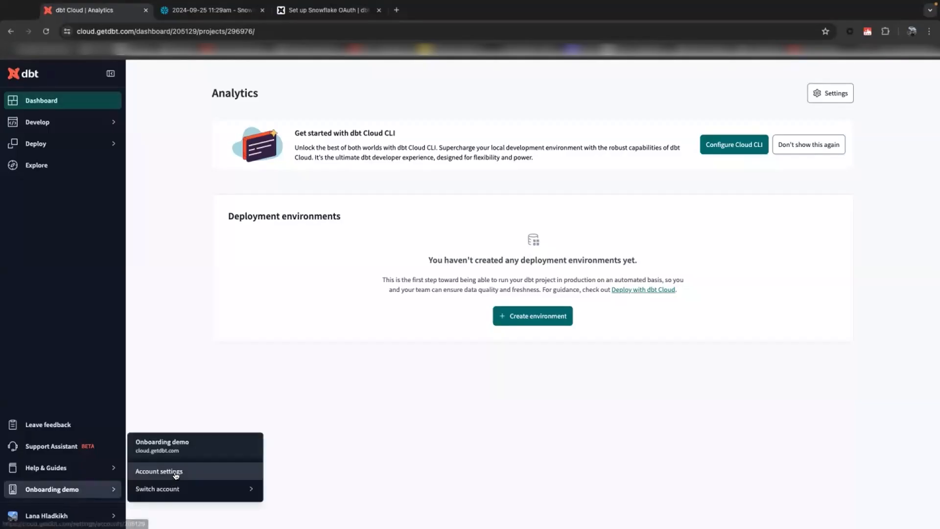
pyautogui.click(175, 471)
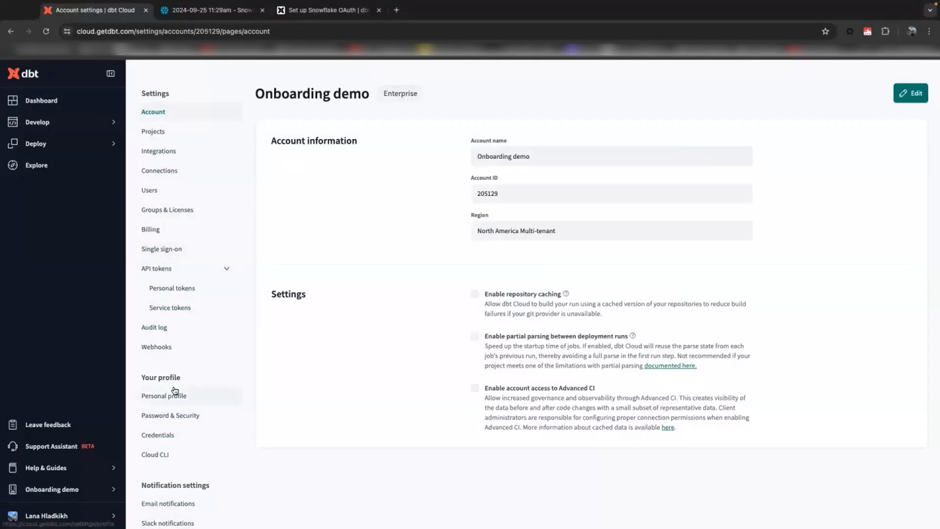
pyautogui.click(162, 170)
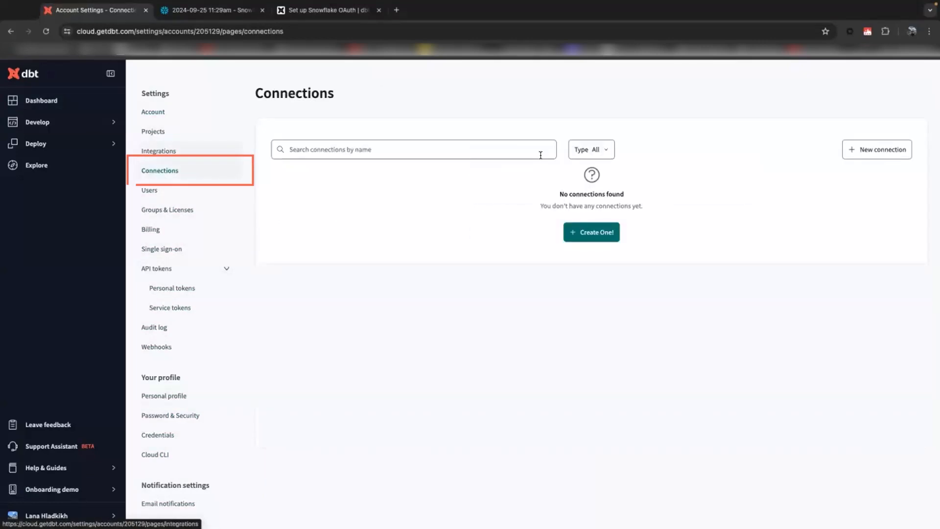
pyautogui.click(585, 237)
pyautogui.click(287, 220)
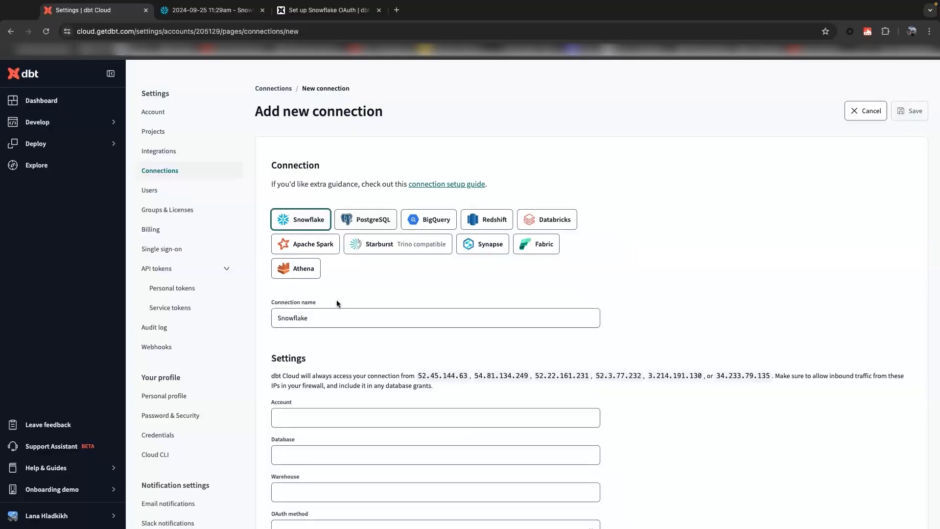
# Step: Copy the current account identifier from Snowflake and paste it into the new dbt Cloud connection's Account setting
pyautogui.scroll(-1, 337, 302)
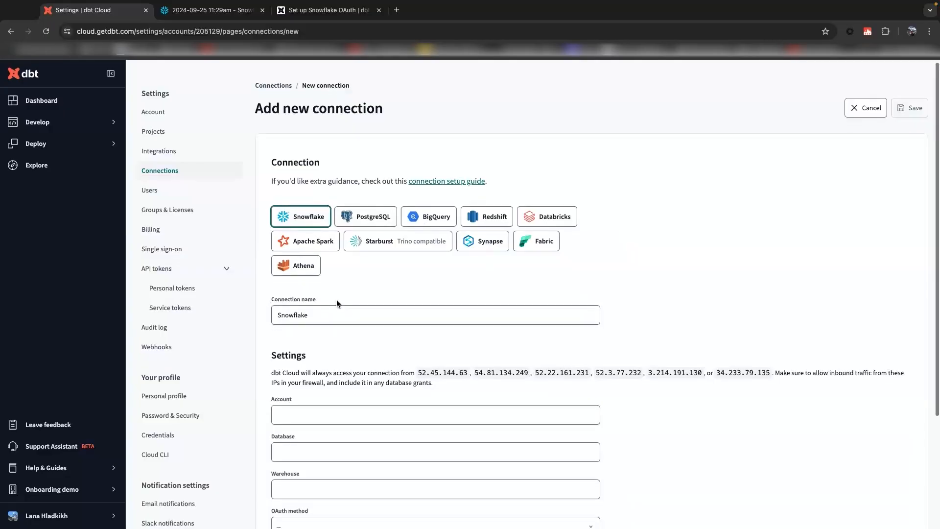
pyautogui.scroll(-3, 336, 301)
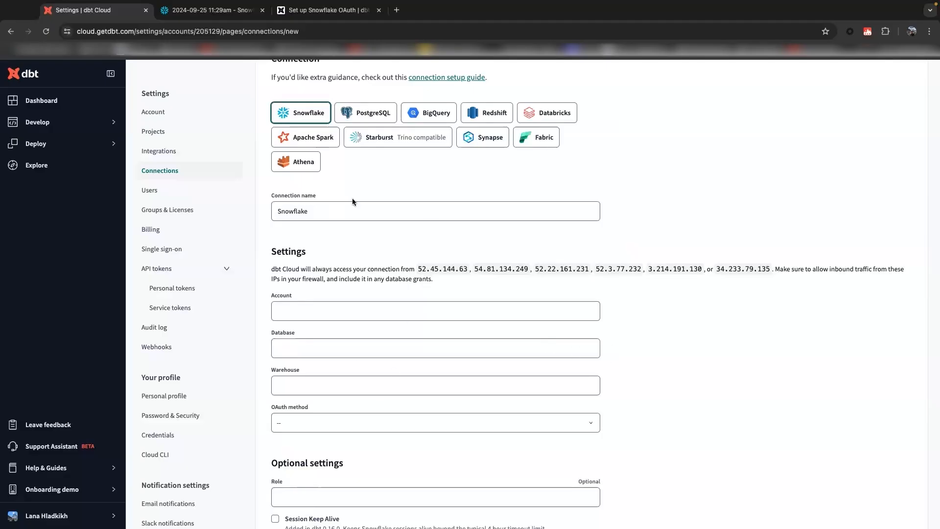
pyautogui.click(199, 11)
pyautogui.click(15, 504)
pyautogui.moveTo(73, 340)
pyautogui.doubleClick(166, 335)
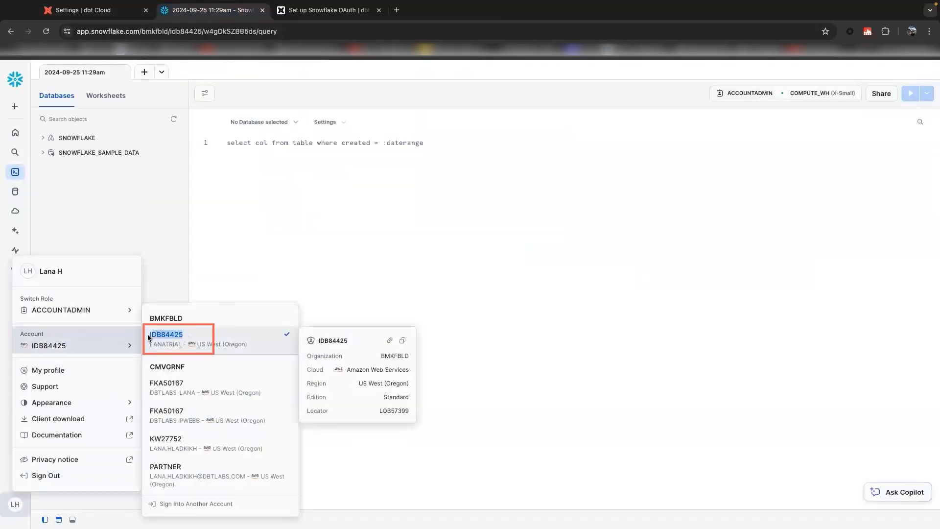
pyautogui.press('super+c')
pyautogui.click(100, 10)
pyautogui.press('super+v')
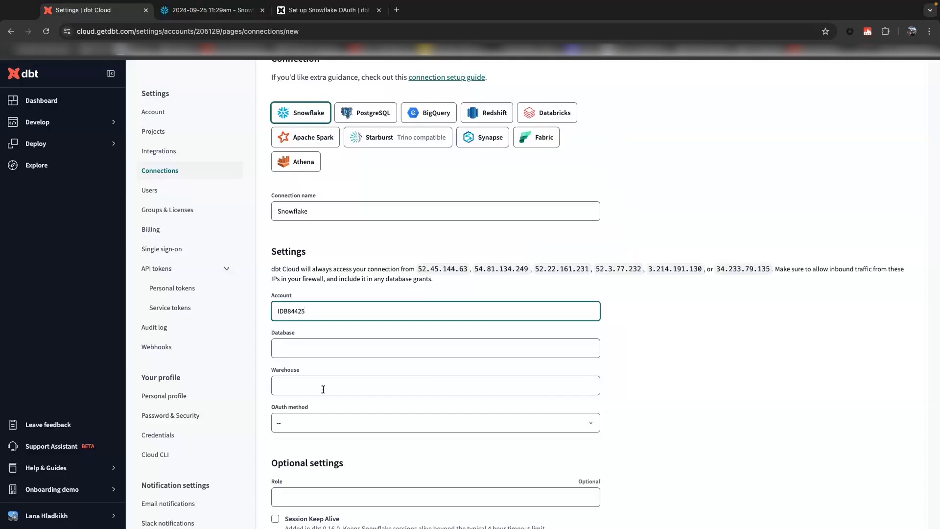
# Step: Set the connection's database to SNOWFLAKE and its warehouse to COMPUTE_WH
pyautogui.press('Tab')
pyautogui.write('SNOWFLAKE')
pyautogui.press('Tab')
pyautogui.write('COMPUTE_WH')
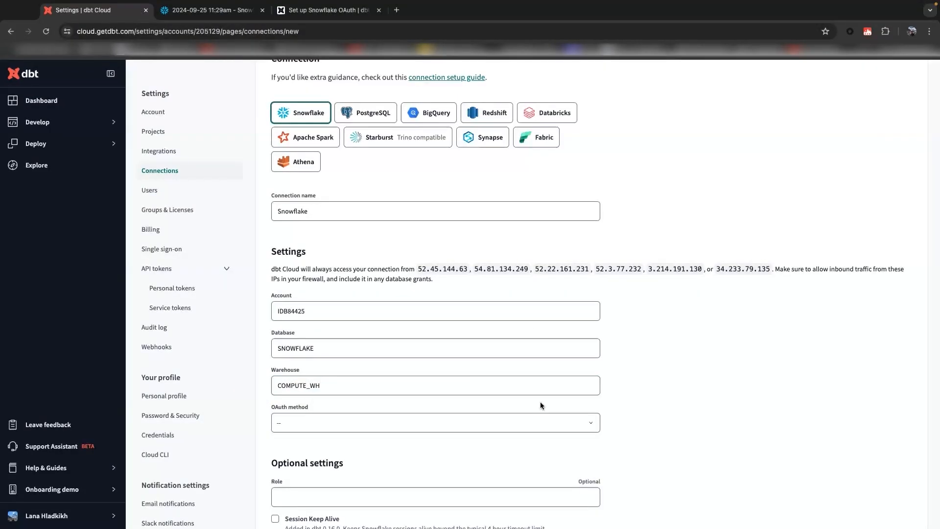
# Step: Set the connection's OAuth method to Snowflake SSO and review the OAuth client and redirect URI fields
pyautogui.scroll(-2, 503, 395)
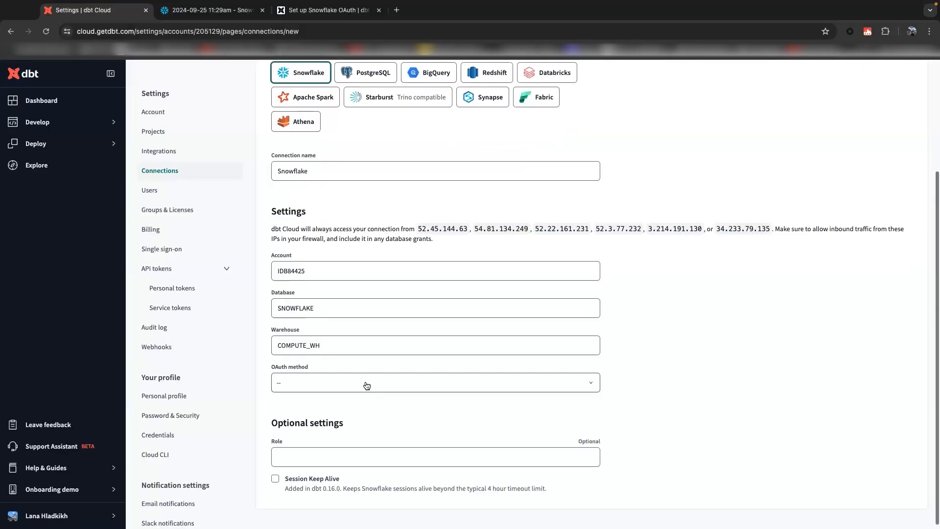
pyautogui.click(367, 384)
pyautogui.click(332, 422)
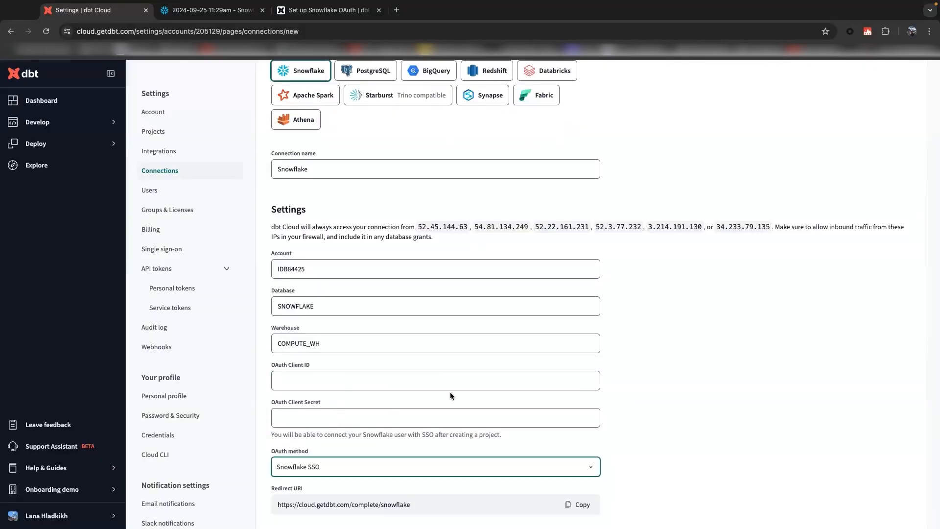
pyautogui.scroll(-2, 679, 381)
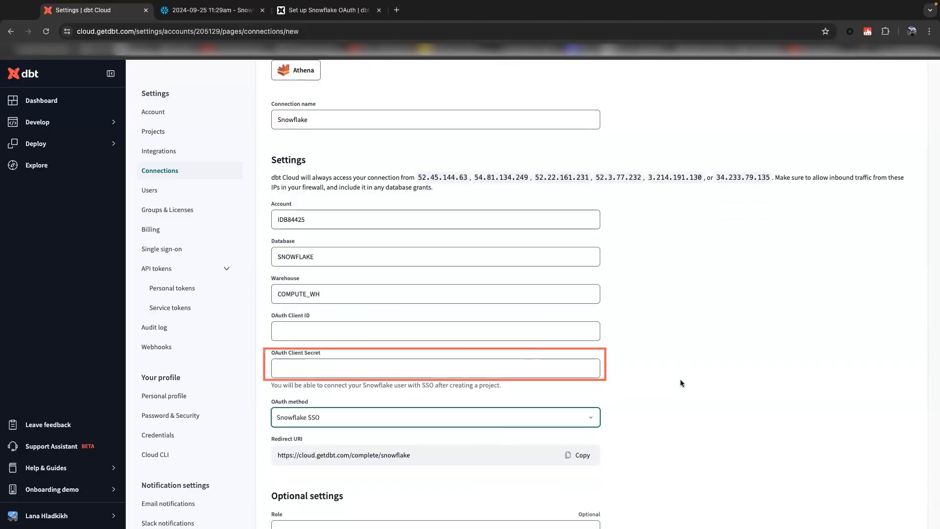
pyautogui.scroll(-1, 680, 378)
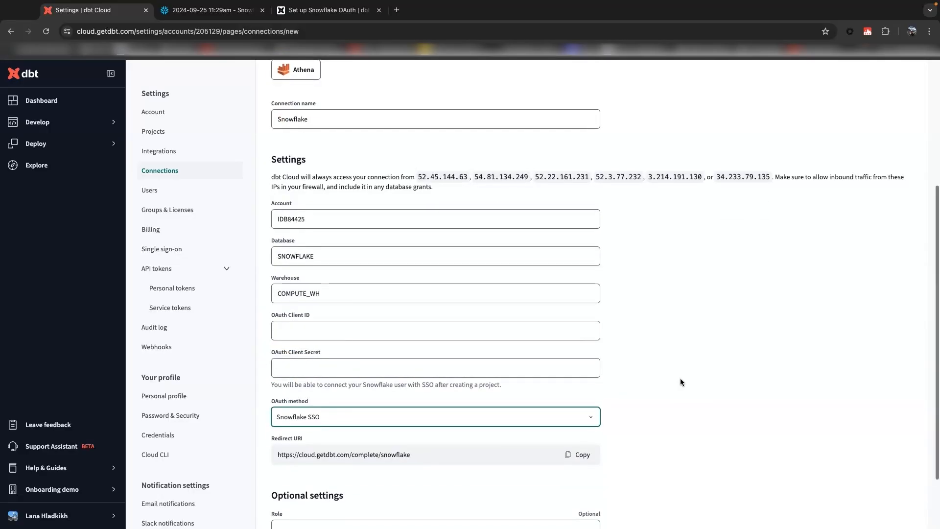
pyautogui.scroll(1, 680, 377)
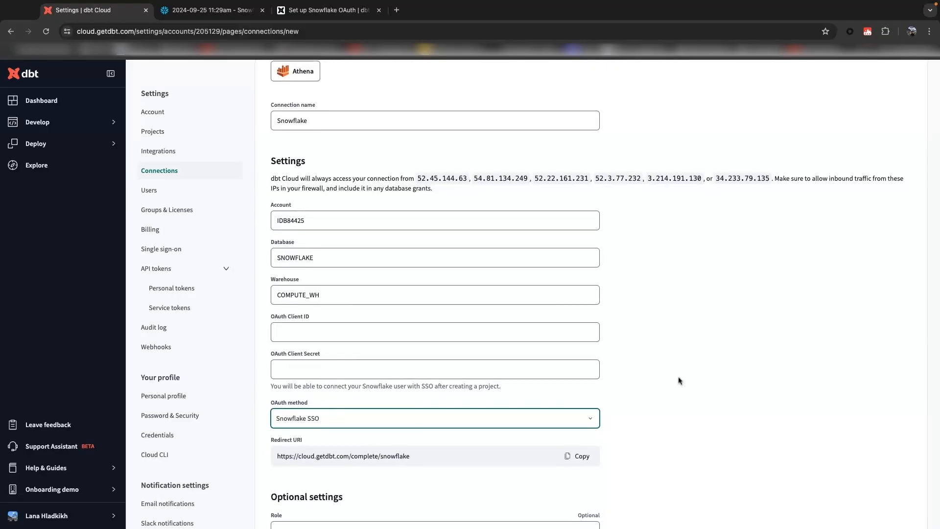
# Step: Replace the Snowflake worksheet's contents with the CREATE OR REPLACE SECURITY INTEGRATION DBT_CLOUD example query from the dbt Snowflake OAuth docs
pyautogui.click(219, 10)
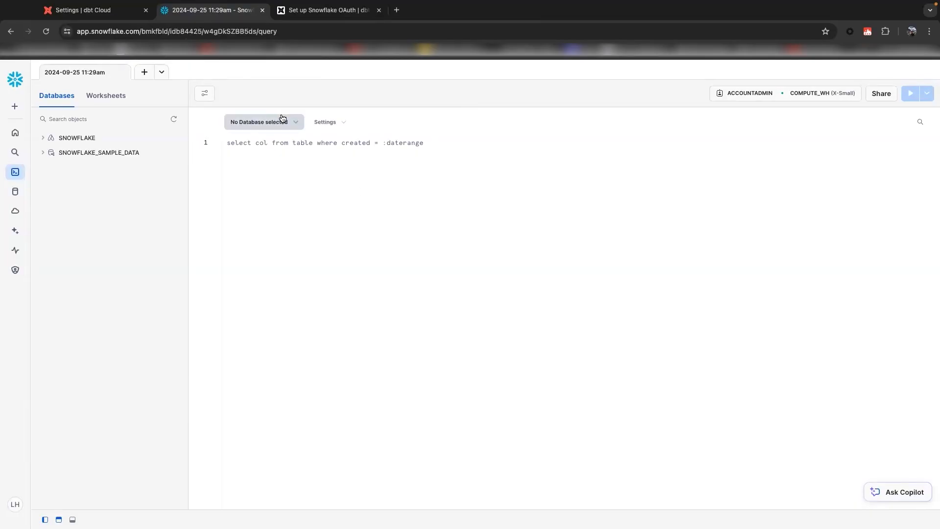
pyautogui.click(320, 11)
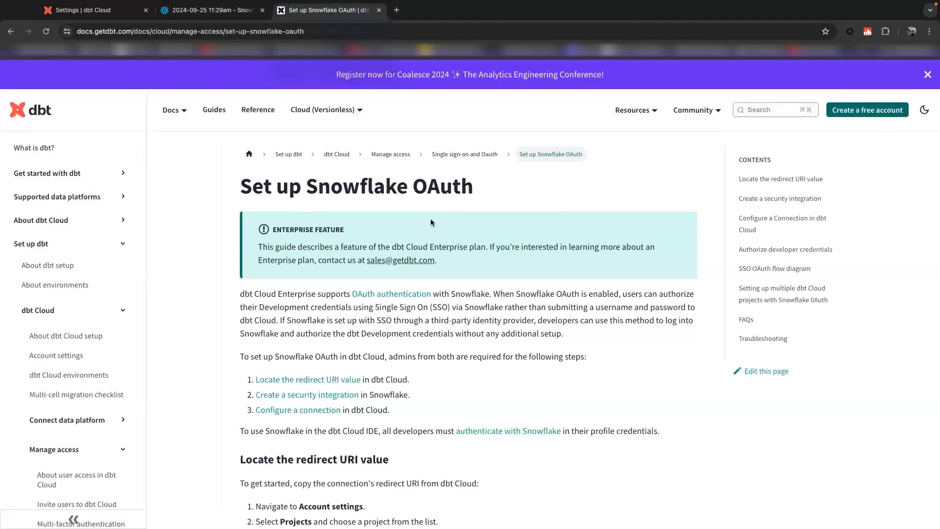
pyautogui.scroll(-10, 551, 303)
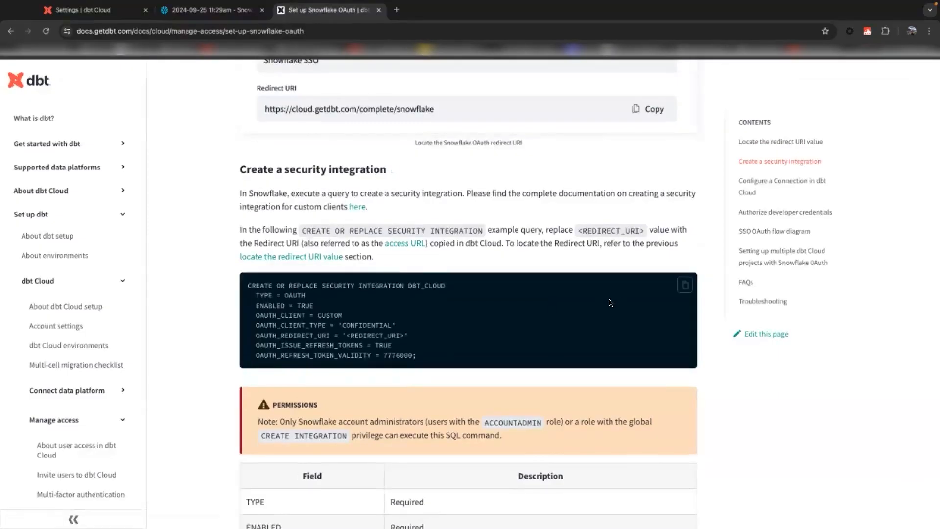
pyautogui.click(686, 288)
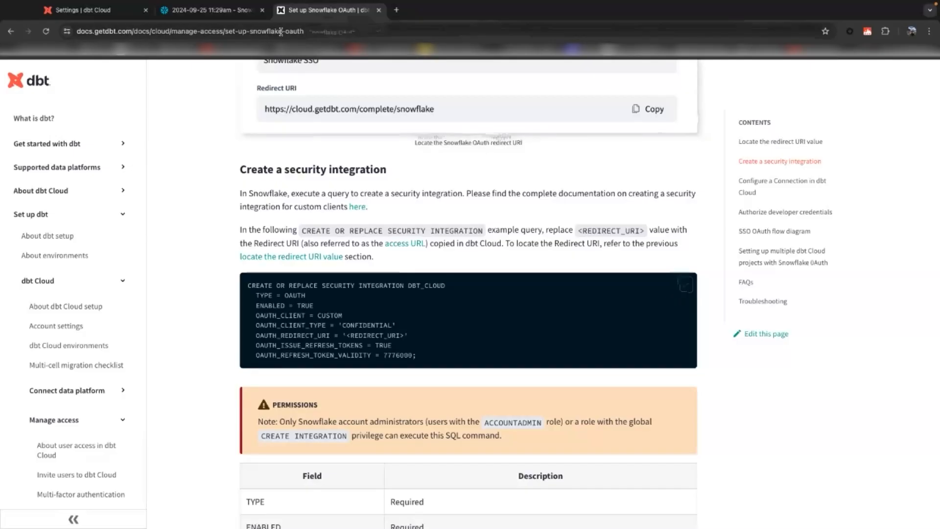
pyautogui.click(206, 9)
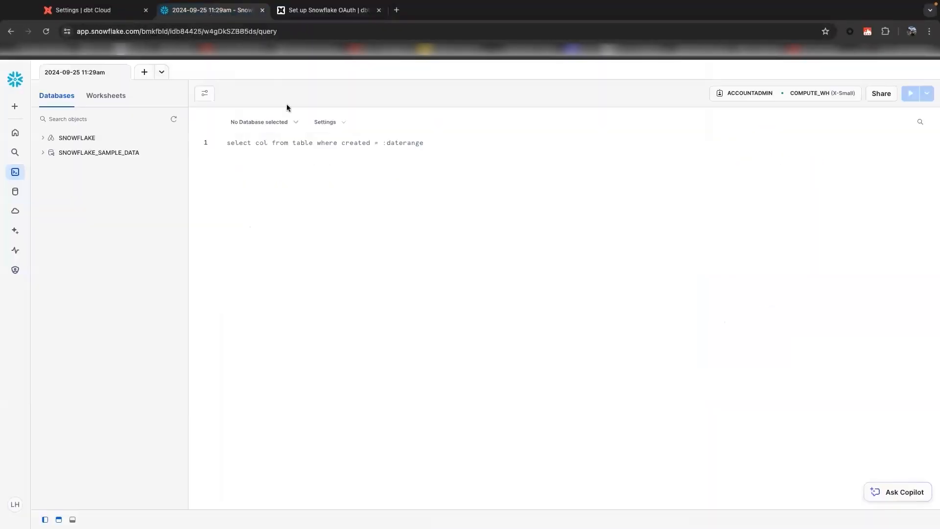
pyautogui.press('super+a')
pyautogui.write("CREATE OR REPLACE SECURITY INTEGRATION DBT_CLOUD   TYPE = OAUTH   ENABLED = TRUE   OAUTH_CLIENT = CUSTOM   OAUTH_CLIENT_TYPE = 'CONFIDENTIAL'   OAUTH_REDIRECT_URI = '<REDIRECT_URI>'   OAUTH_ISSUE_REFRESH_TOKENS = TRUE   OAUTH_REFRESH_TOKEN_VALIDITY = 7776000;")
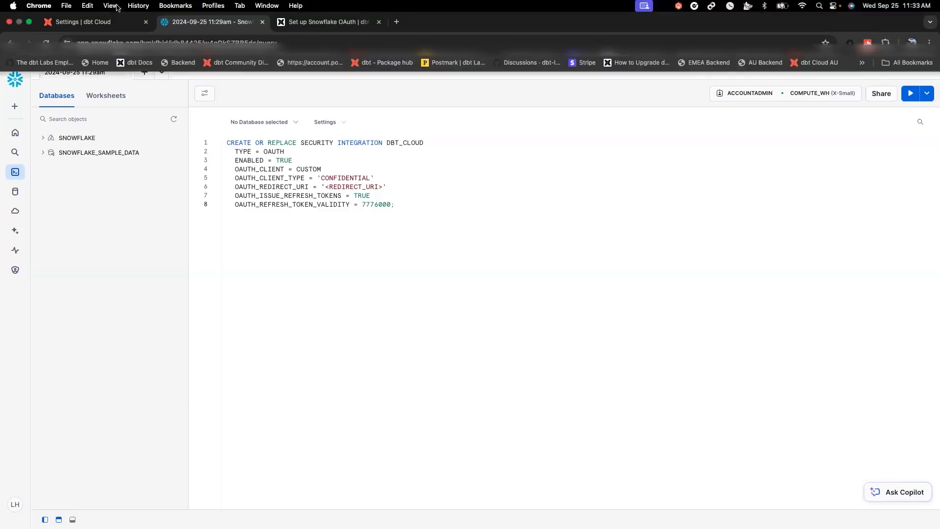
pyautogui.click(87, 25)
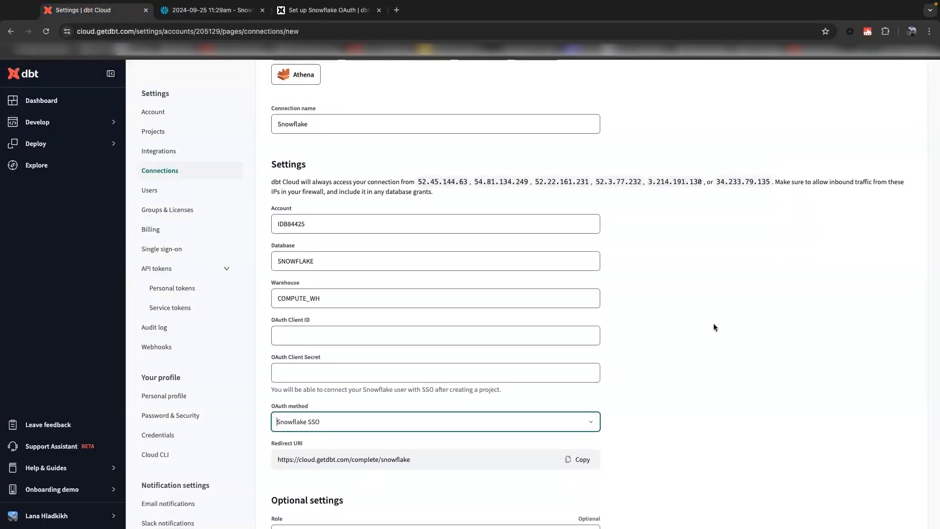
pyautogui.scroll(-3, 712, 323)
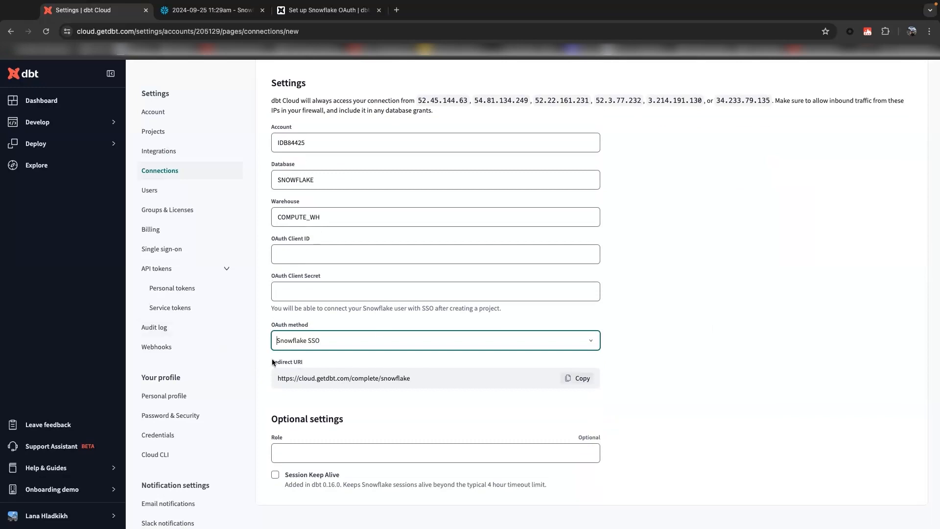
pyautogui.click(582, 379)
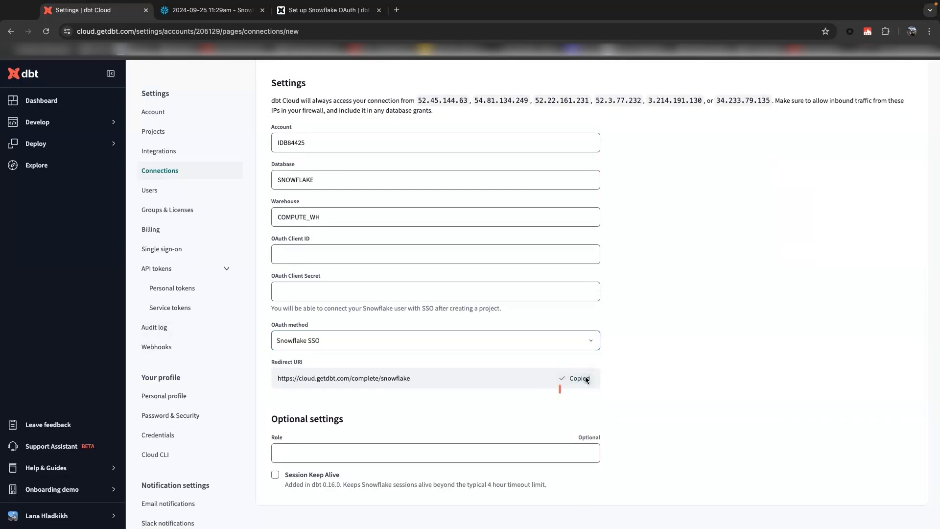
pyautogui.click(210, 10)
pyautogui.moveTo(325, 186); pyautogui.dragTo(383, 187)
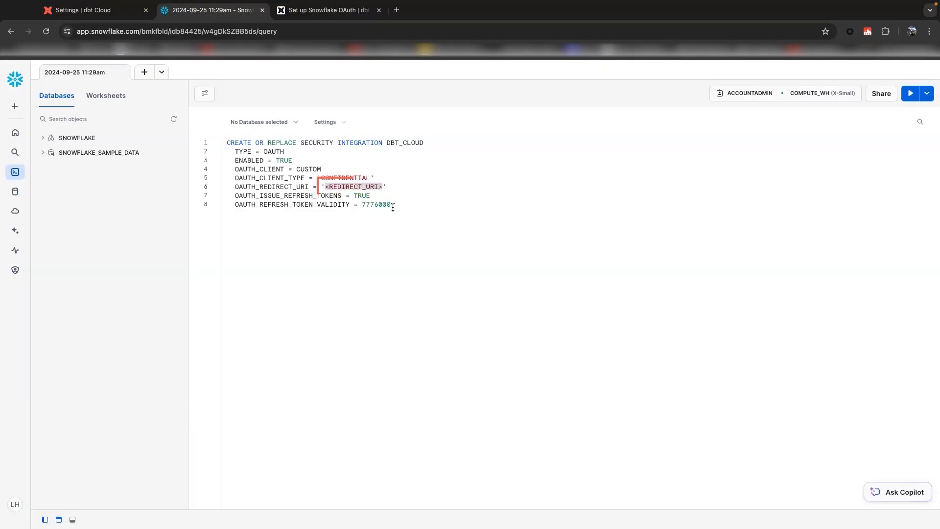
pyautogui.press('super+v')
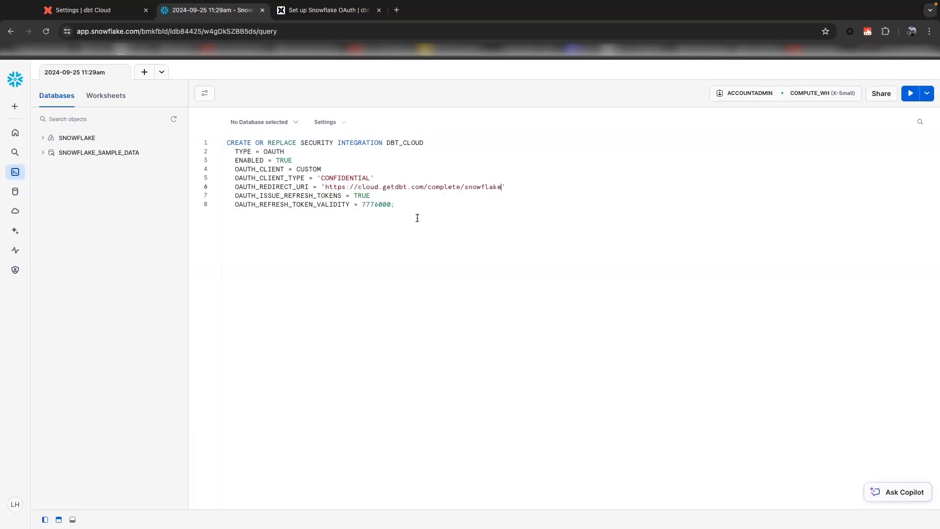
# Step: Run the whole DBT_CLOUD security integration query and enlarge the worksheet's query editor
pyautogui.moveTo(432, 213)
pyautogui.mouseDown()
pyautogui.moveTo(230, 204)
pyautogui.moveTo(225, 140)
pyautogui.mouseUp()
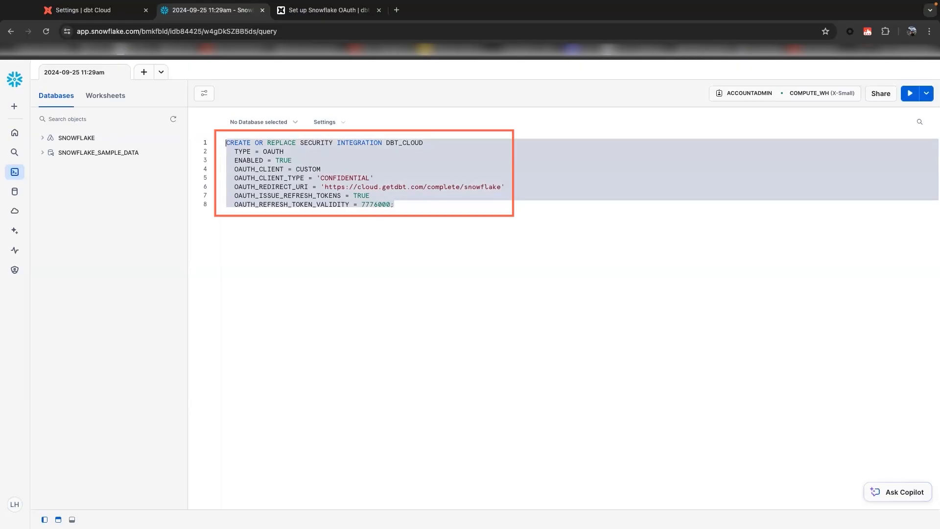
pyautogui.click(910, 93)
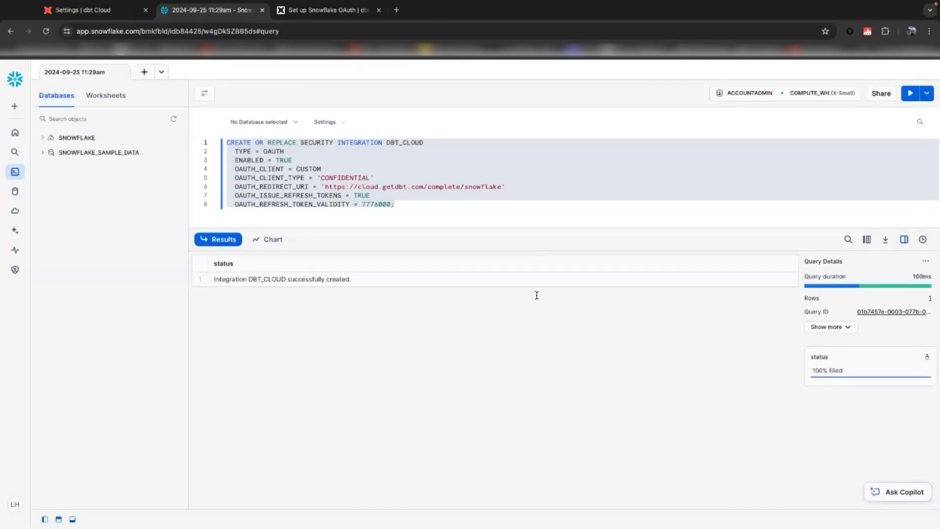
pyautogui.moveTo(537, 295); pyautogui.dragTo(536, 297)
pyautogui.click(450, 225)
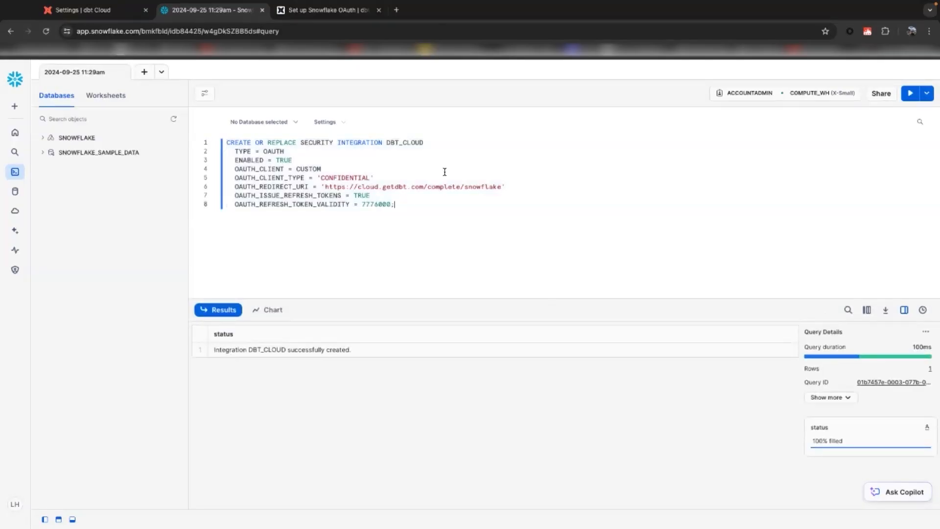
# Step: Copy the integration_secrets query from the docs' "Configure a Connection in dbt Cloud" section into the Snowflake worksheet below the existing query
pyautogui.click(339, 11)
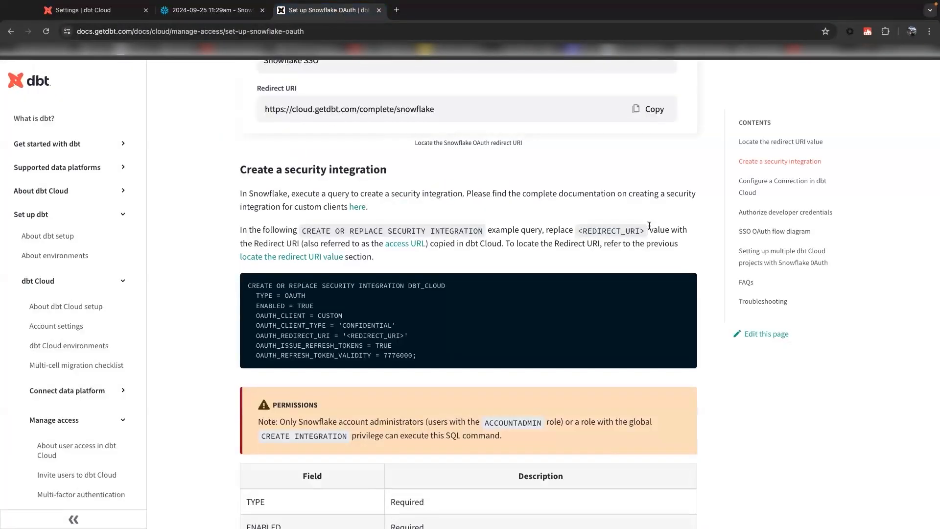
pyautogui.scroll(-10, 648, 225)
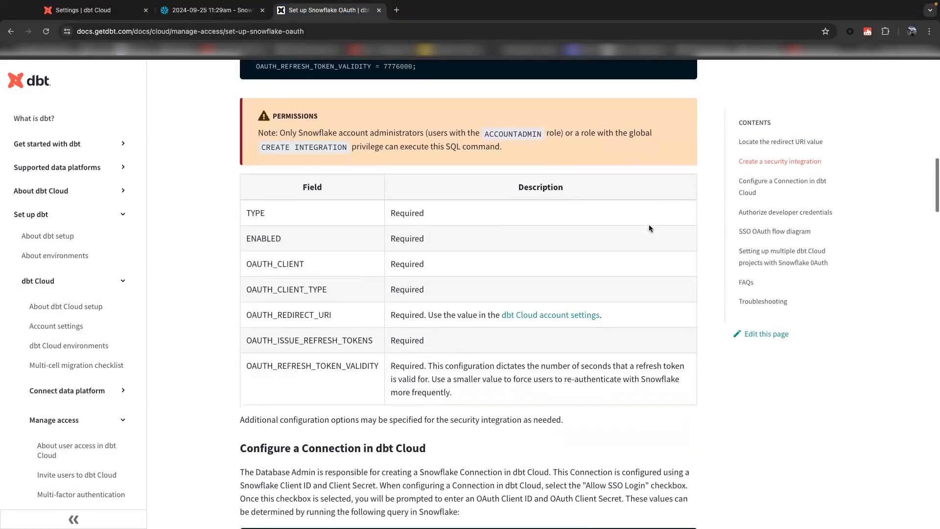
pyautogui.scroll(-3, 649, 226)
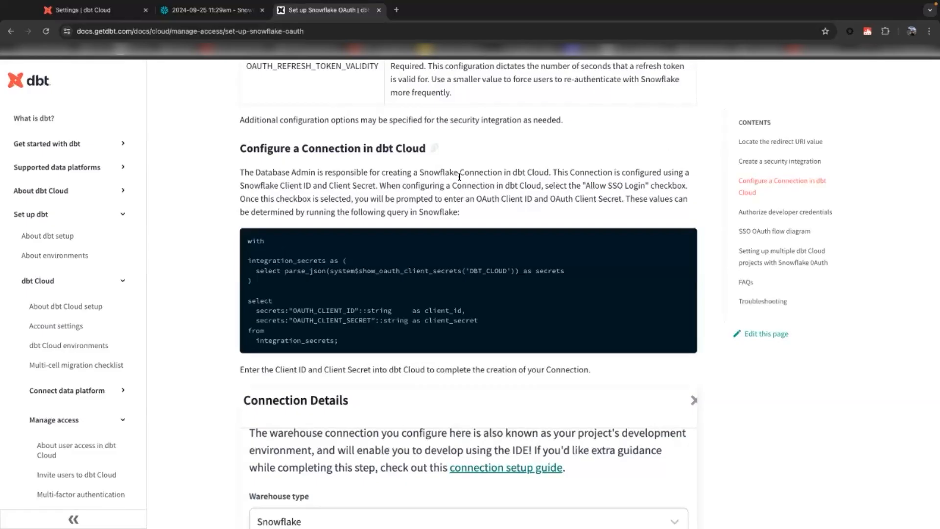
pyautogui.click(684, 240)
pyautogui.click(170, 11)
pyautogui.hotkey('ctrl', 'v')
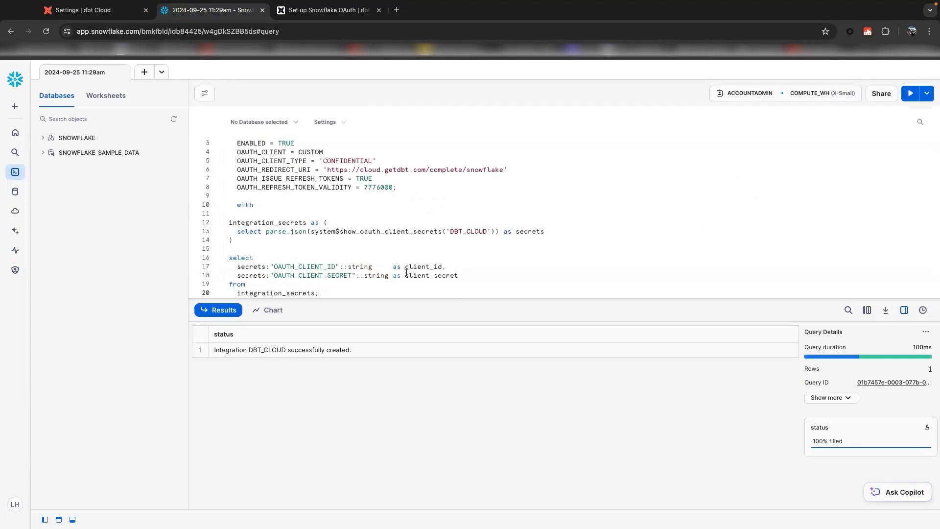
# Step: Run only the integration_secrets query to retrieve the OAuth client ID and client secret
pyautogui.scroll(-1, 406, 246)
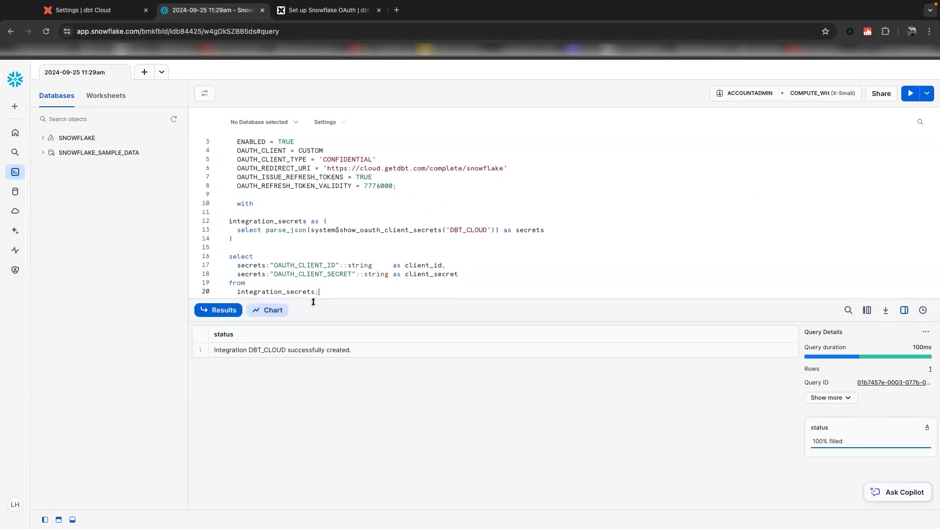
pyautogui.moveTo(325, 292); pyautogui.dragTo(215, 204)
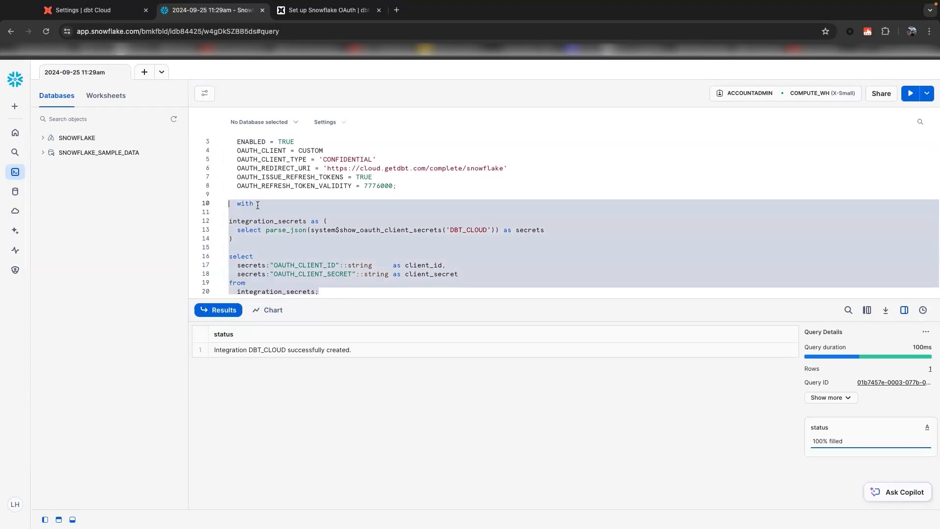
pyautogui.click(910, 93)
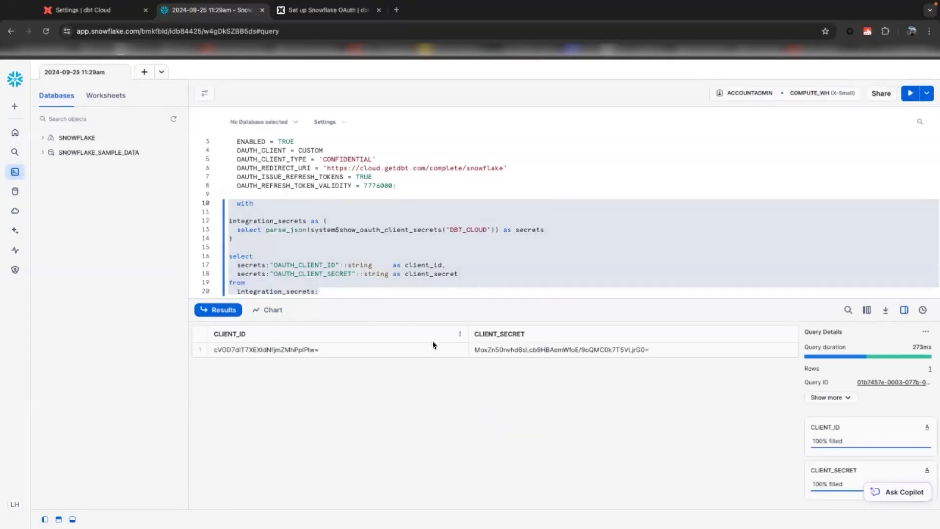
# Step: Copy the OAuth client ID and client secret from the Snowflake query results into the matching fields of the dbt Cloud connection
pyautogui.click(330, 348)
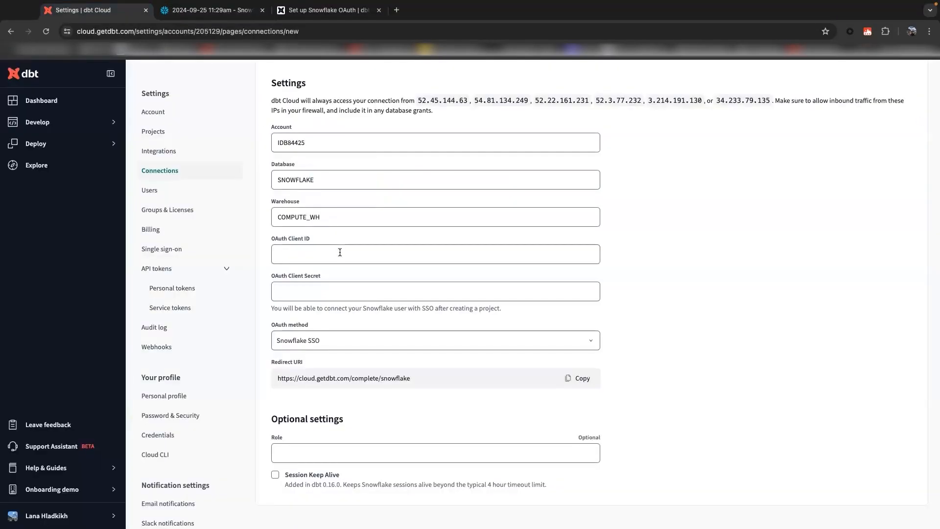
pyautogui.click(340, 249)
pyautogui.click(310, 293)
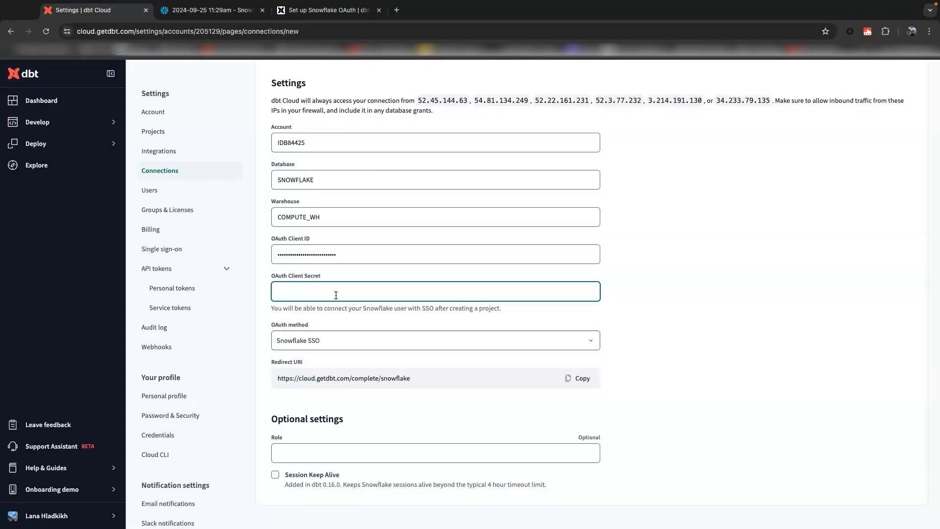
pyautogui.press('super+v')
pyautogui.click(734, 327)
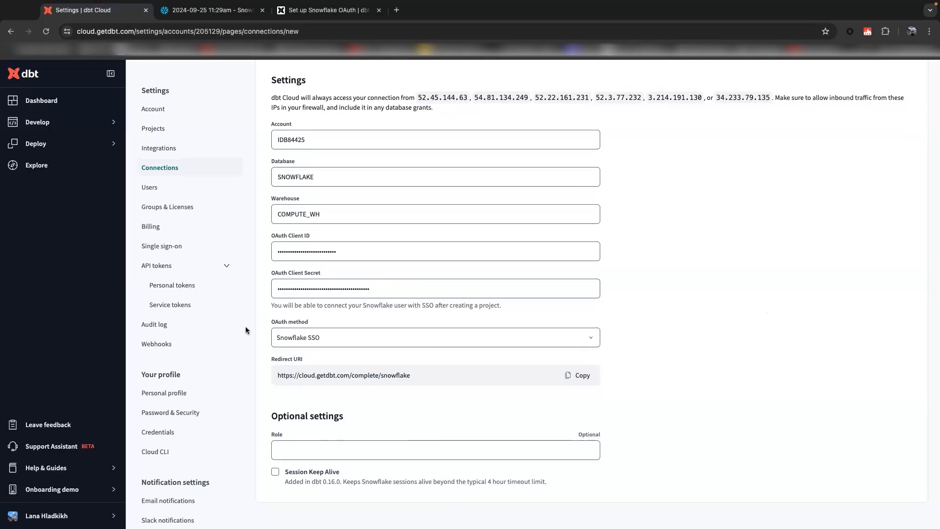
# Step: Set the connection's optional role to TRANSFORMER and save the new Snowflake connection
pyautogui.click(389, 453)
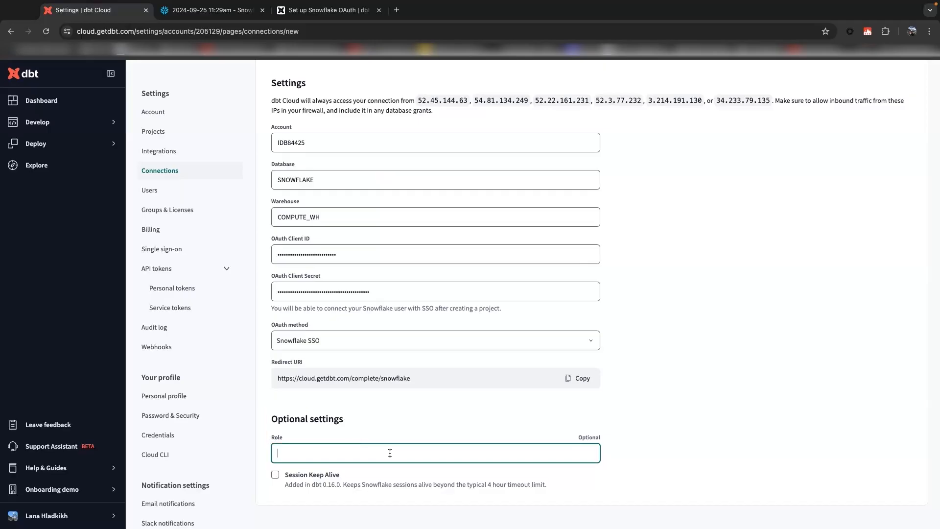
pyautogui.write('TRANSFORMER')
pyautogui.click(726, 388)
pyautogui.scroll(5, 726, 389)
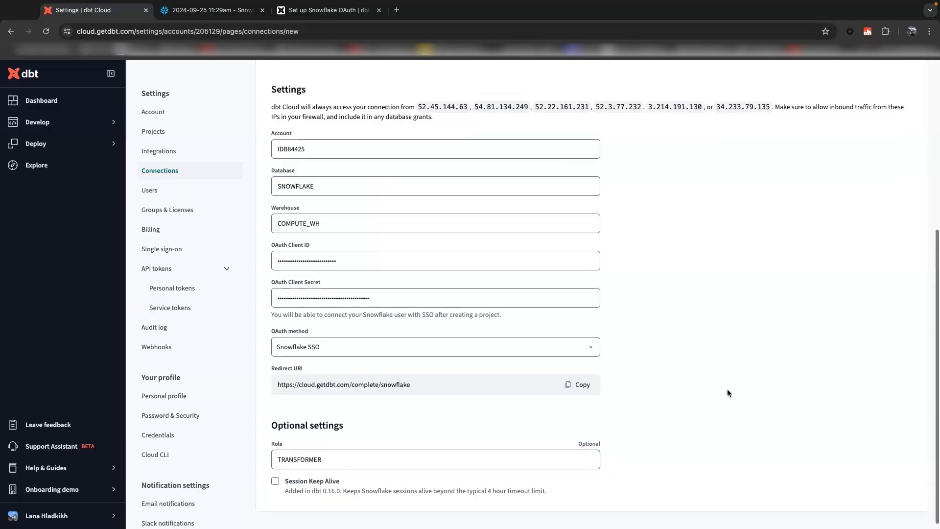
pyautogui.scroll(2, 726, 388)
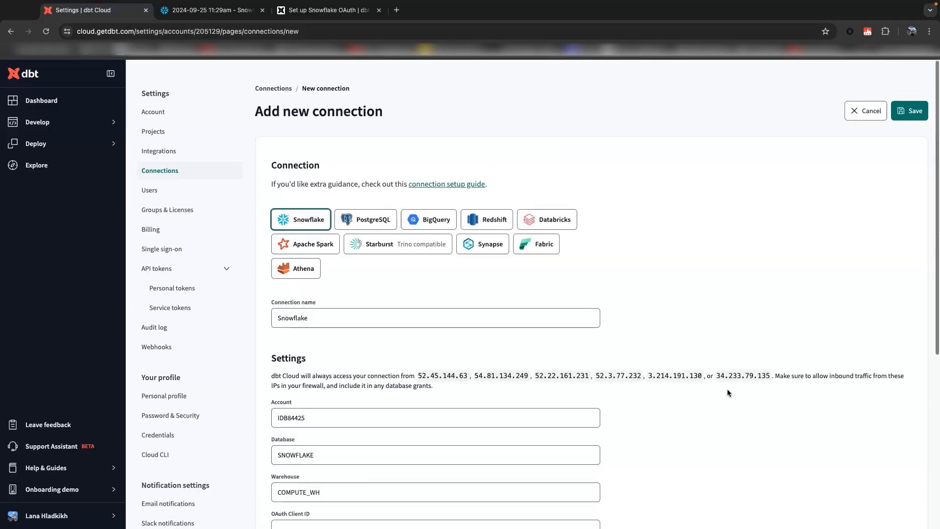
pyautogui.click(913, 111)
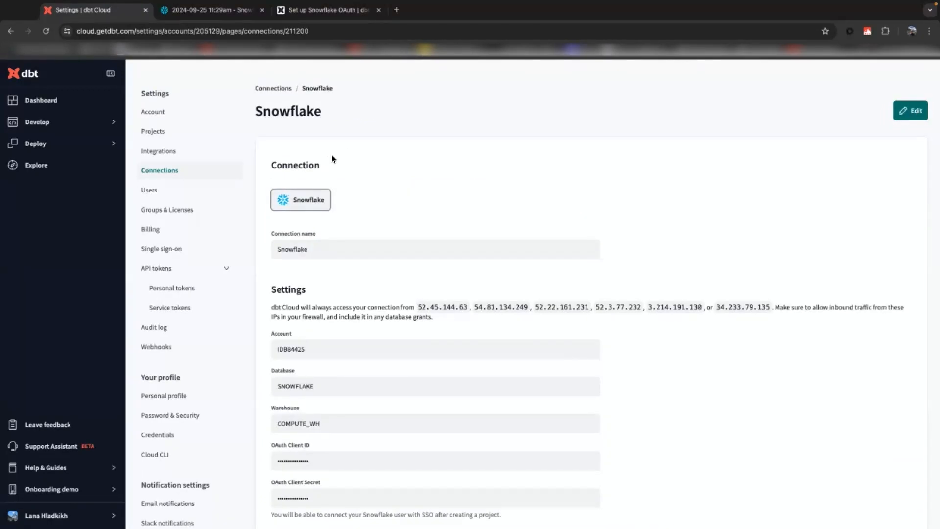
# Step: From the Analytics project's details, configure its Development environment with the Snowflake connection and save it
pyautogui.click(155, 132)
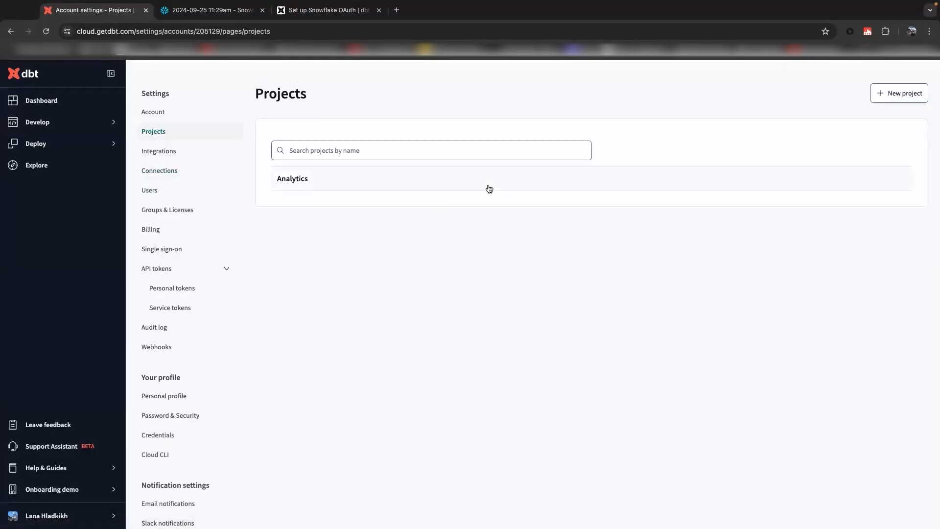
pyautogui.click(487, 185)
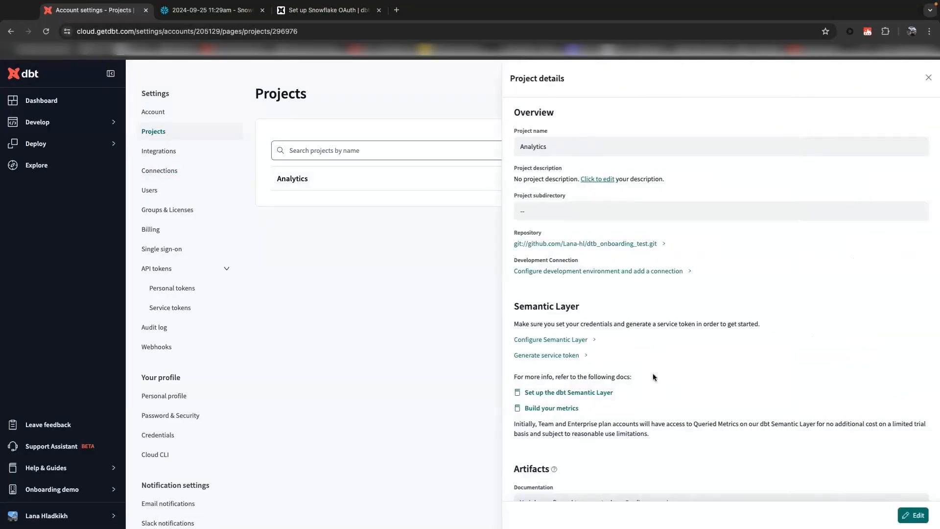
pyautogui.click(595, 271)
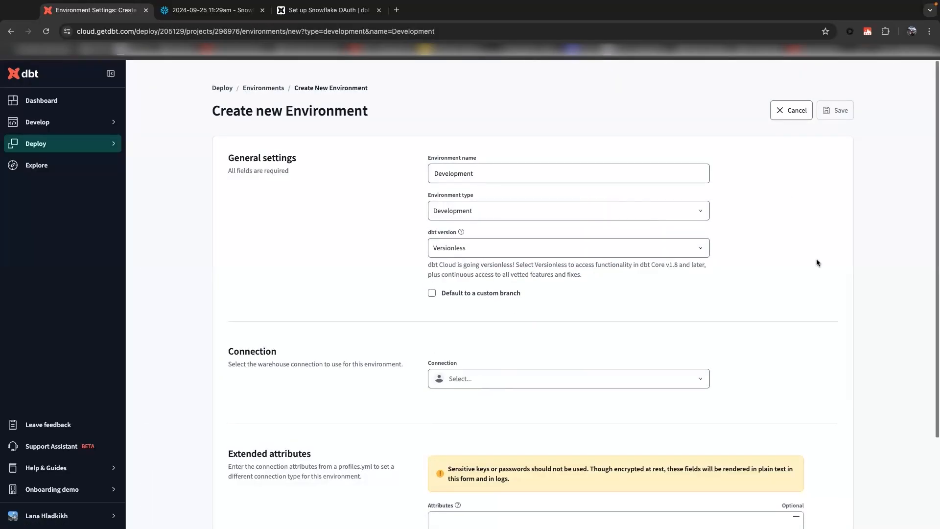
pyautogui.scroll(-3, 815, 259)
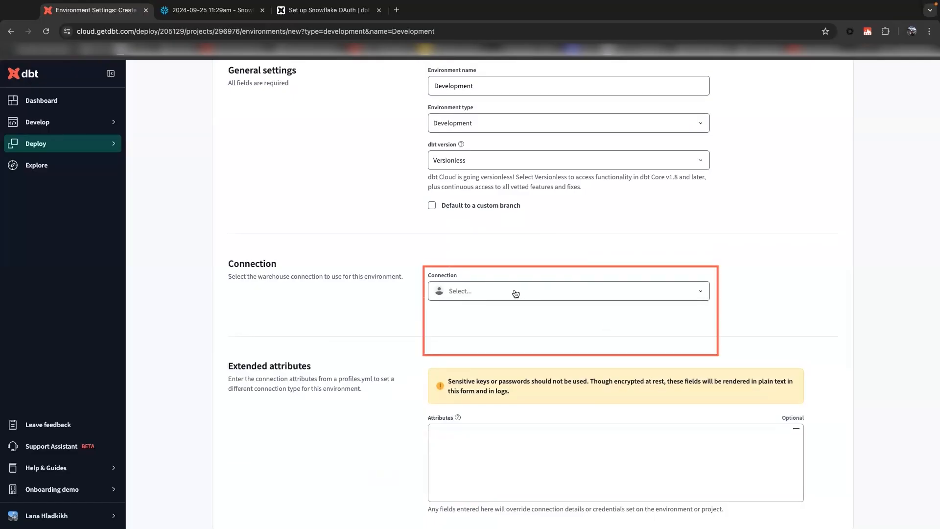
pyautogui.click(491, 289)
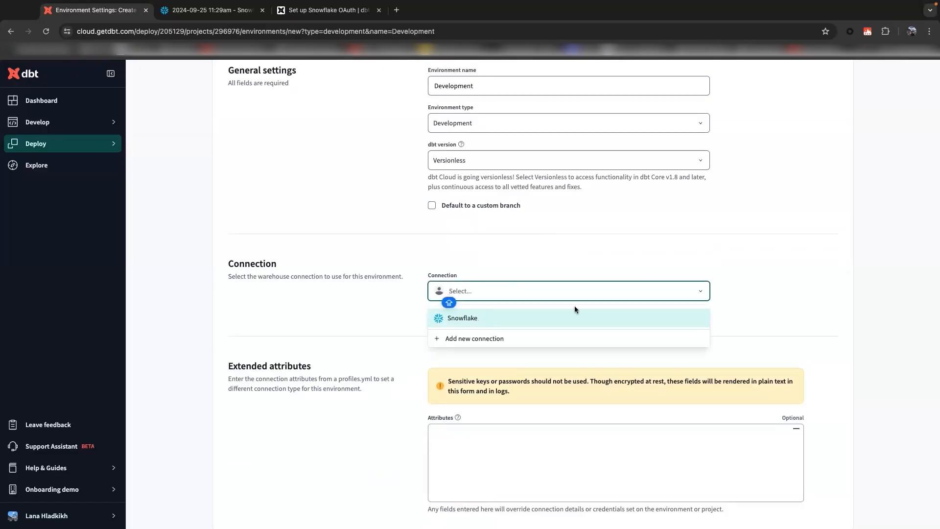
pyautogui.click(475, 319)
pyautogui.scroll(3, 832, 235)
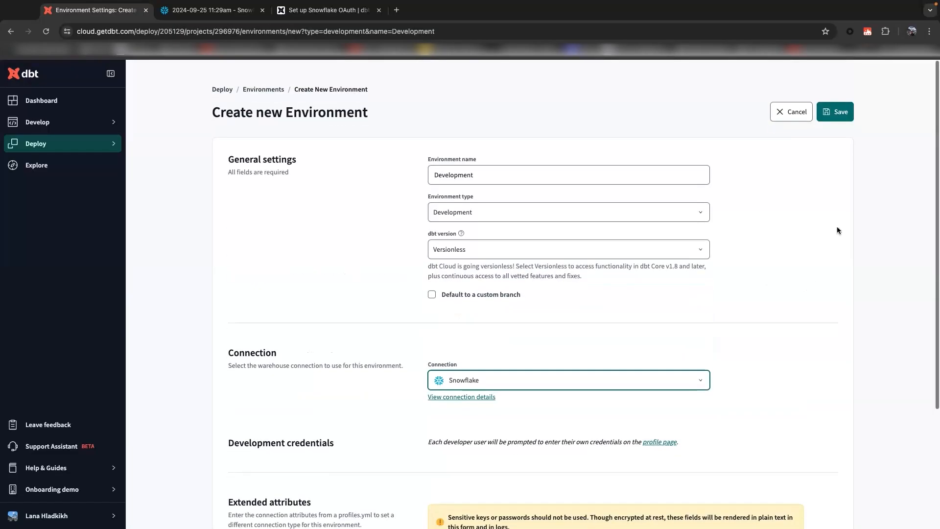
pyautogui.click(837, 112)
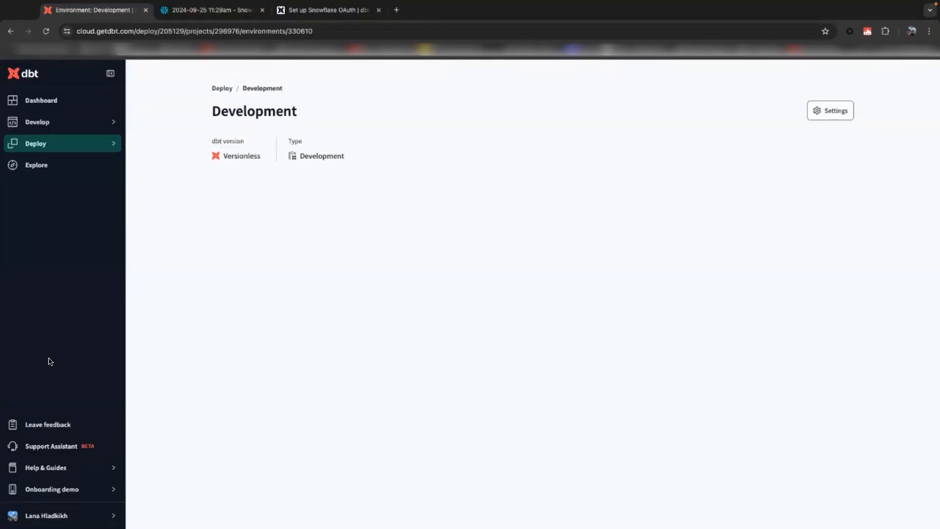
# Step: Edit the profile's development credentials for the Analytics project, choose Snowflake SSO as the auth method and save them
pyautogui.click(73, 514)
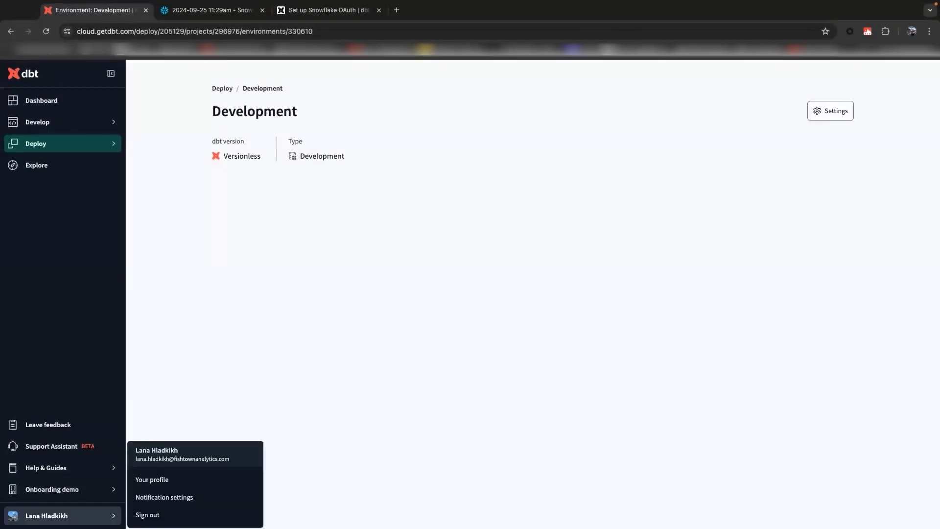
pyautogui.click(181, 480)
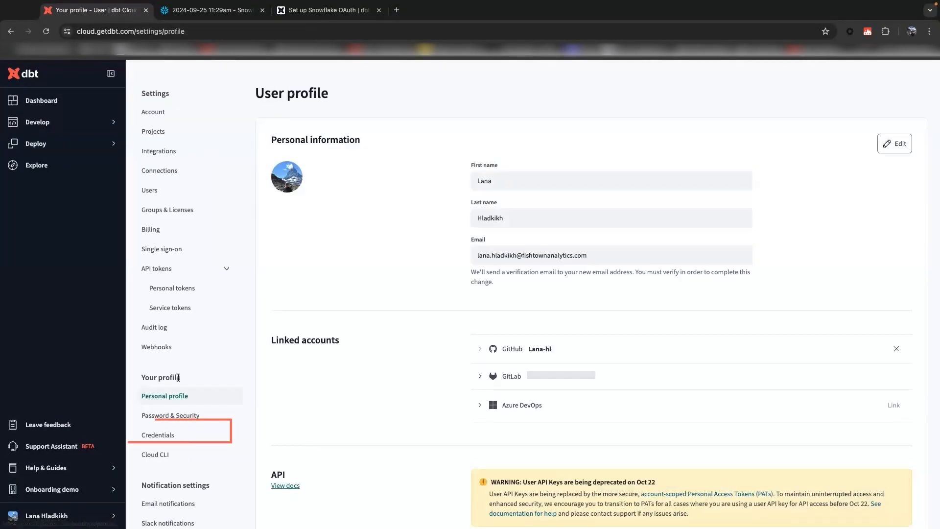
pyautogui.click(171, 438)
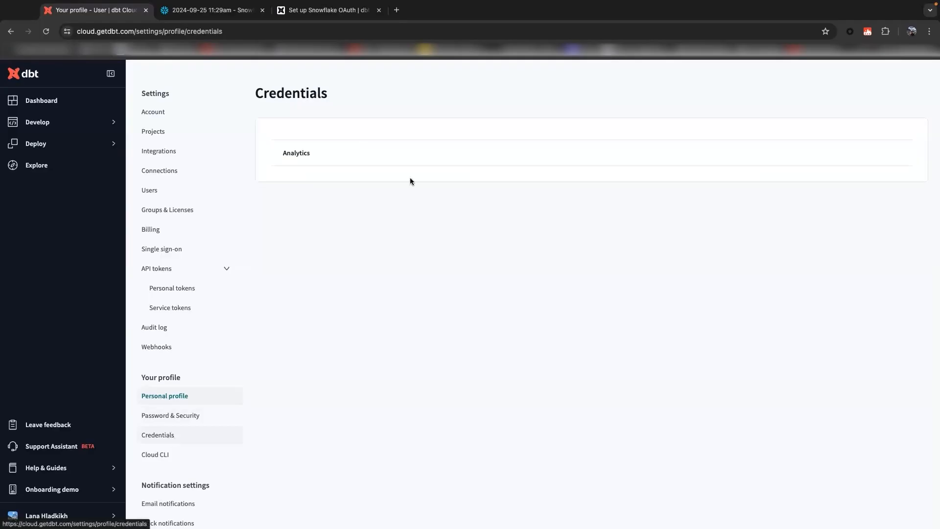
pyautogui.click(424, 155)
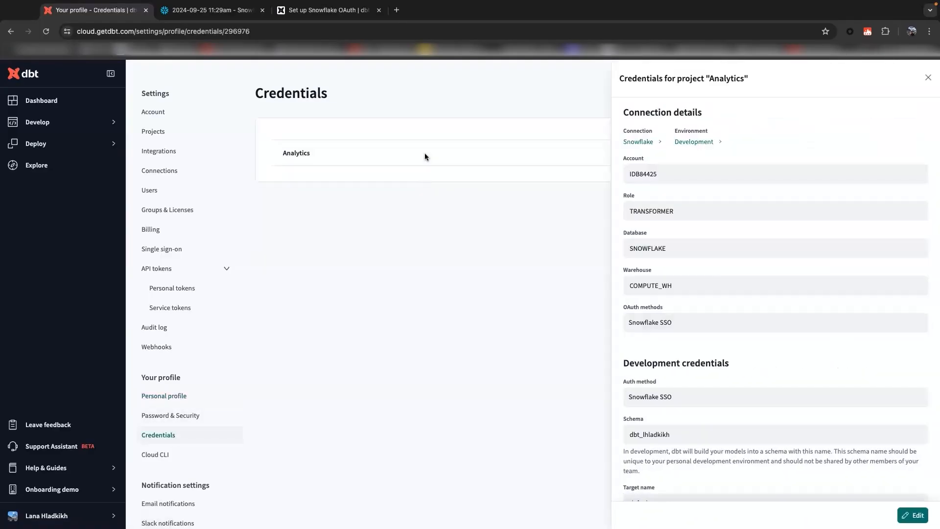
pyautogui.click(912, 515)
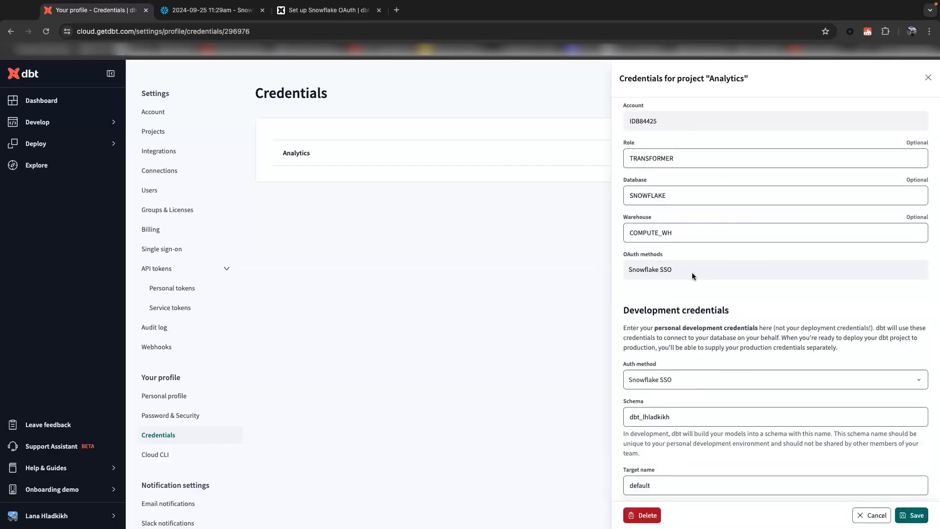
pyautogui.scroll(-3, 708, 283)
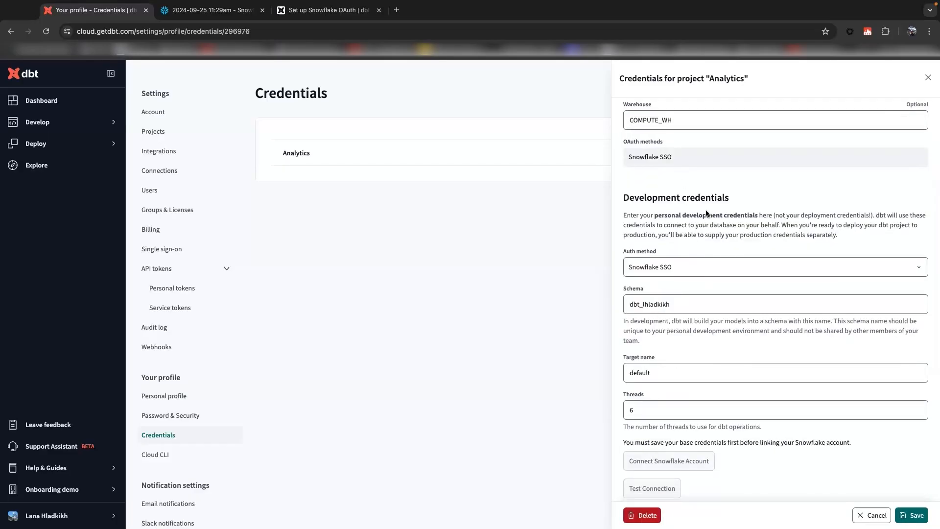
pyautogui.click(722, 268)
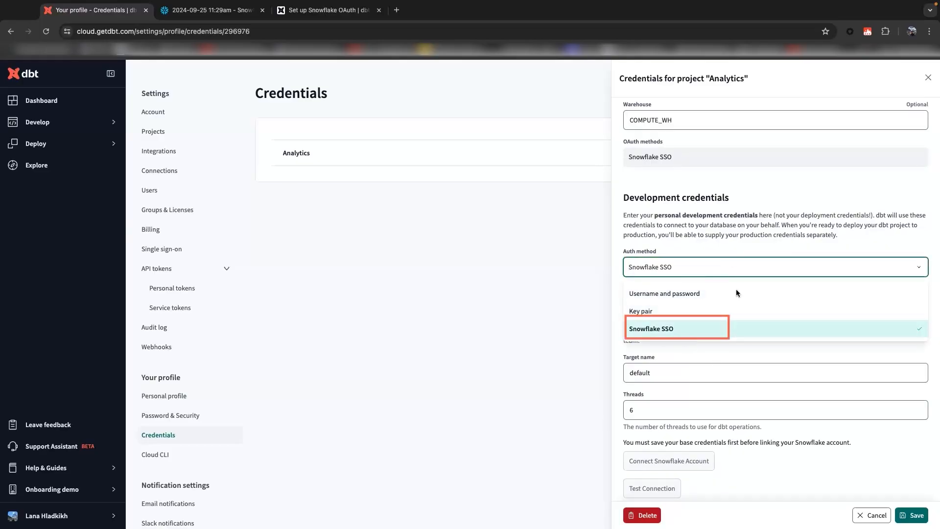
pyautogui.click(704, 329)
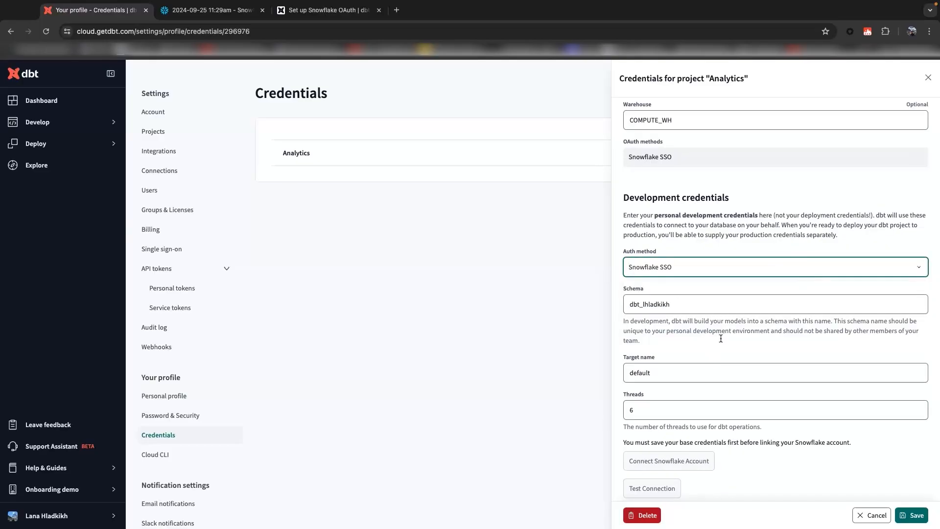
pyautogui.scroll(-2, 720, 337)
pyautogui.click(912, 515)
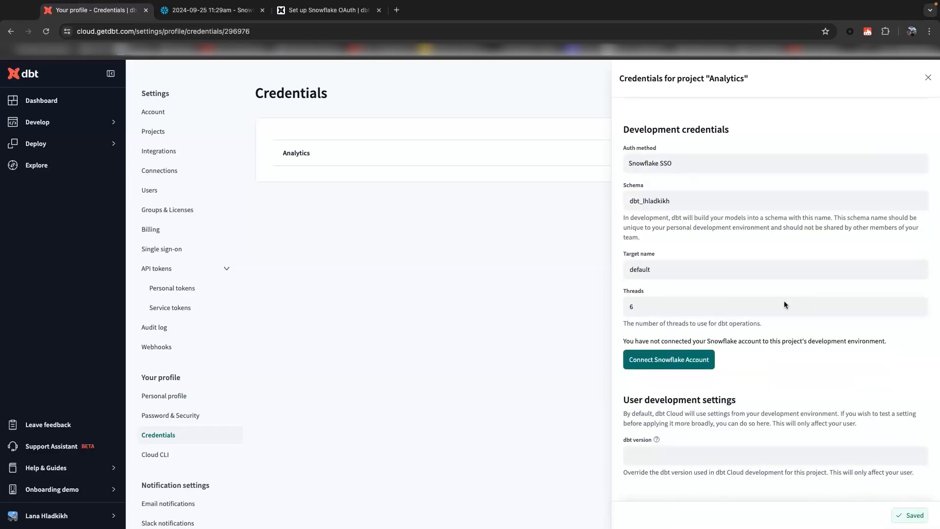